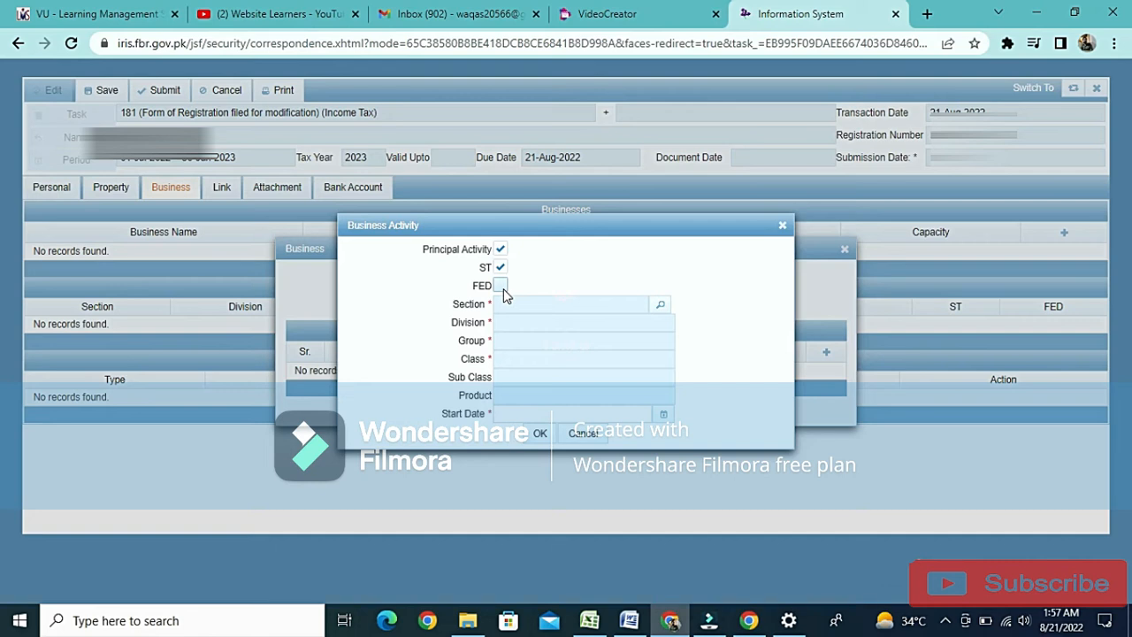
# Leave only Principal Activity enabled for the business activity, with ST and FED both cleared.
pyautogui.click(501, 287)
pyautogui.click(503, 287)
pyautogui.click(500, 268)
# Search the activity descriptions for "computer" and choose the wholesale of computers, computer peripheral equipment and software activity.
pyautogui.click(661, 306)
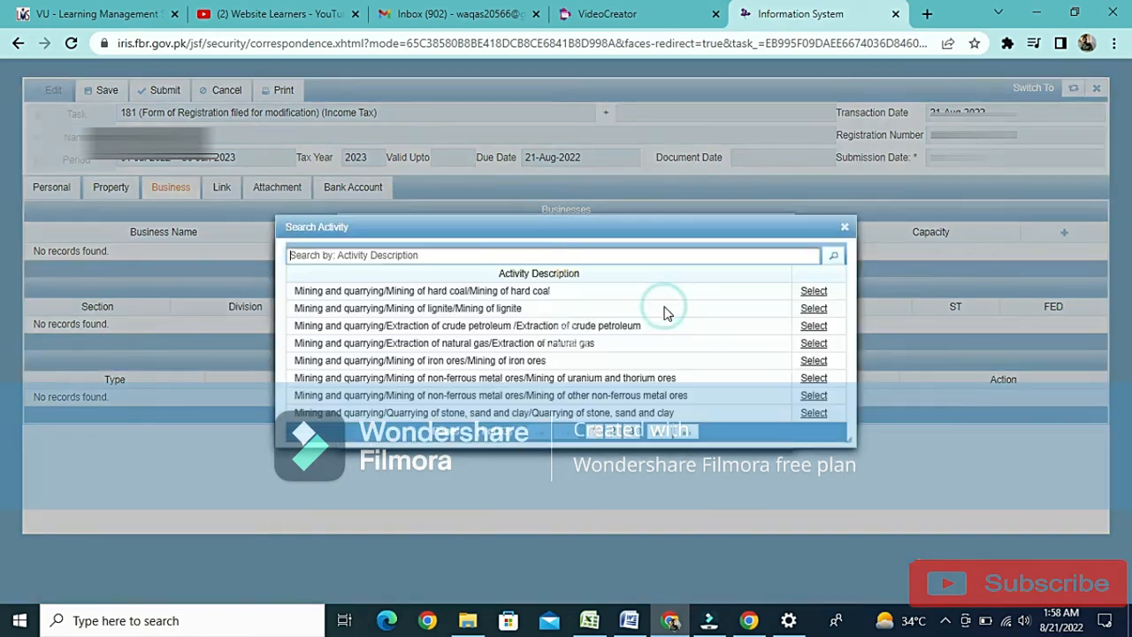
pyautogui.click(652, 257)
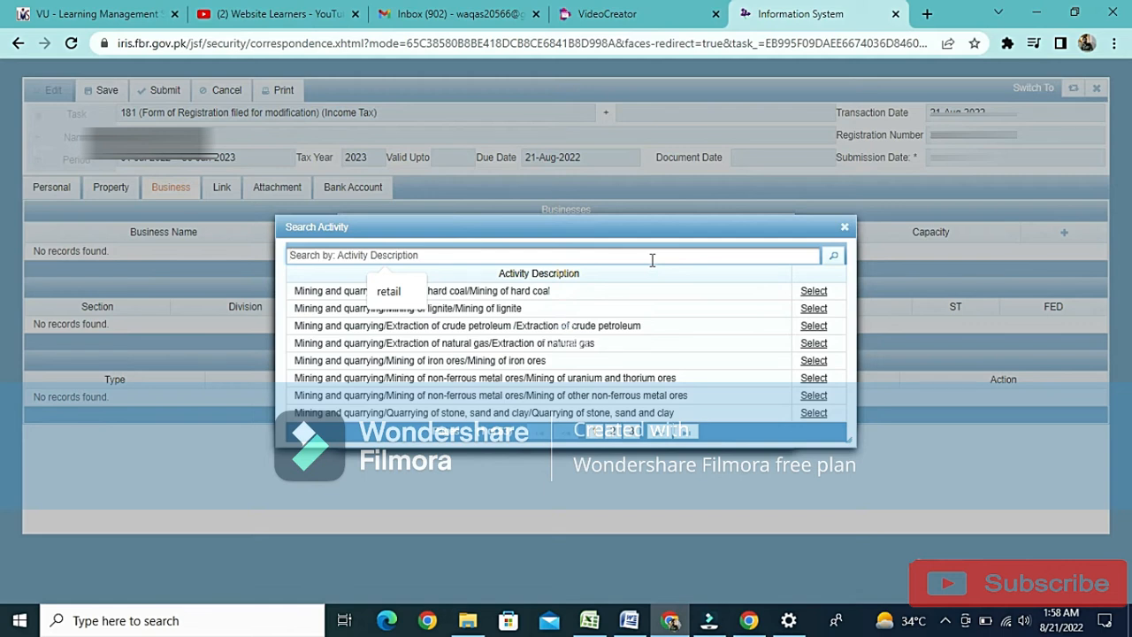
pyautogui.click(651, 258)
pyautogui.write('co')
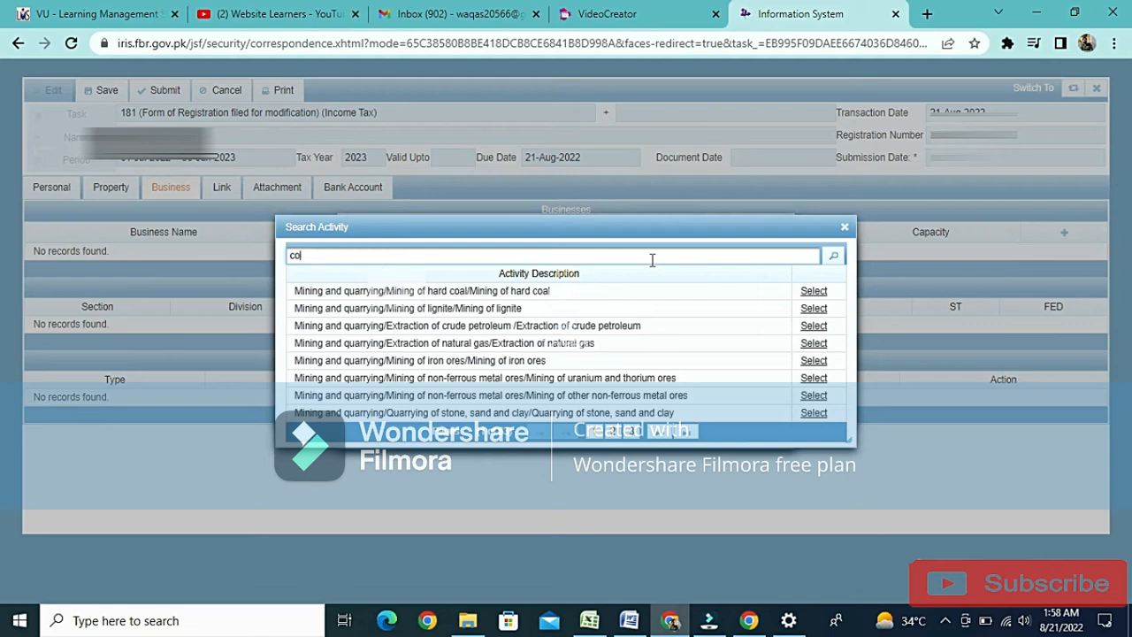
pyautogui.write('mputer')
pyautogui.press('Return')
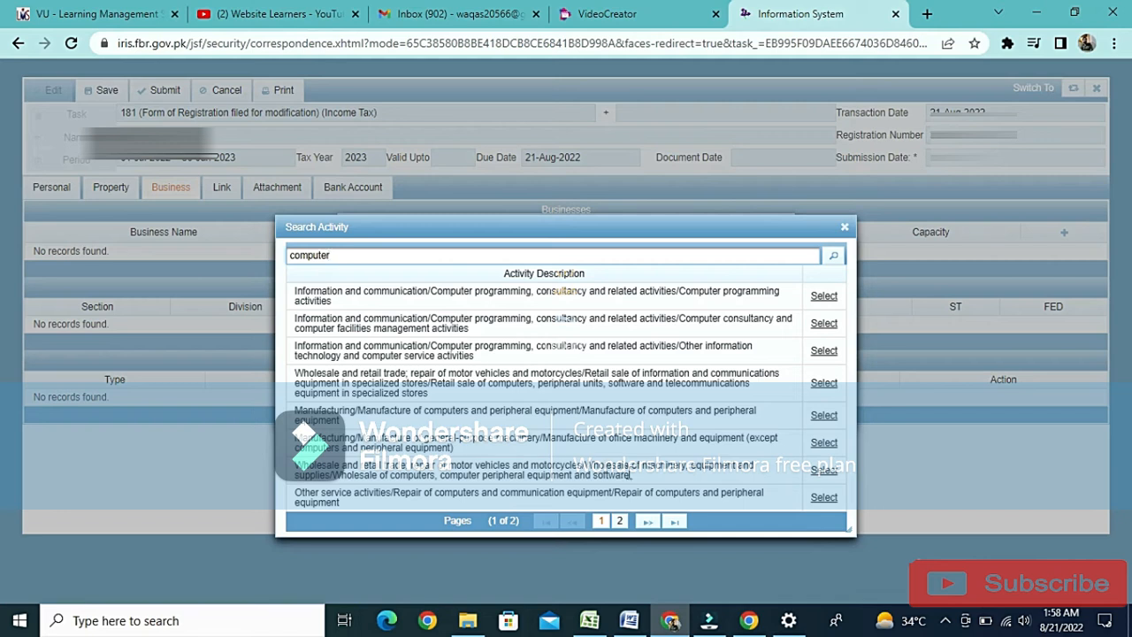
pyautogui.click(822, 475)
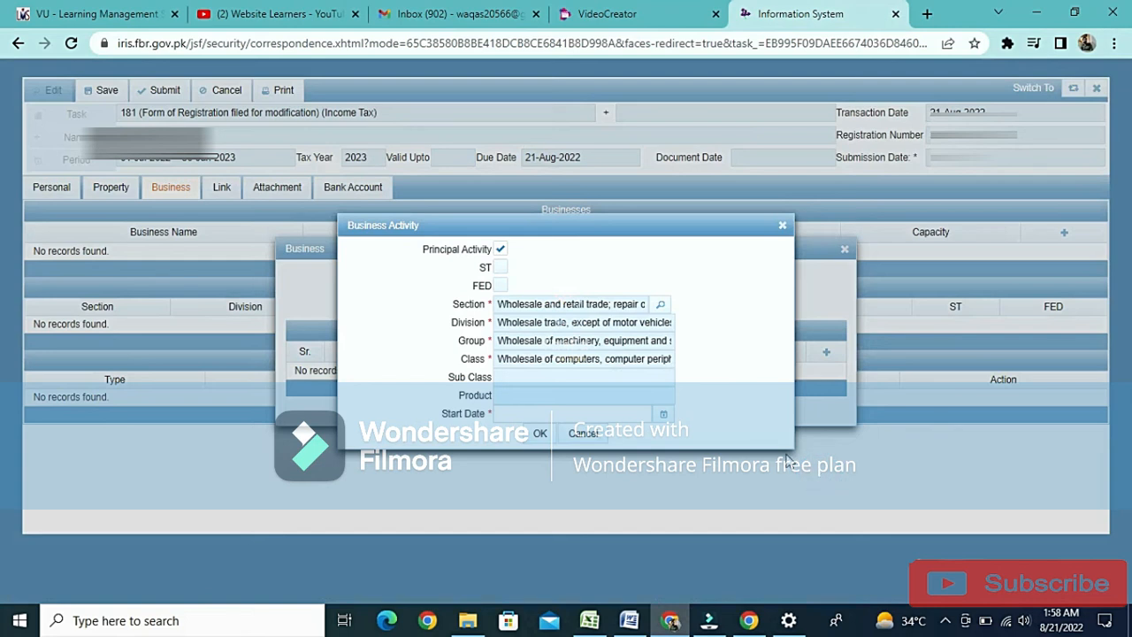
# Set the activity's start date to 8/10/22, then confirm the activity and the Demo Traders business record.
pyautogui.click(663, 415)
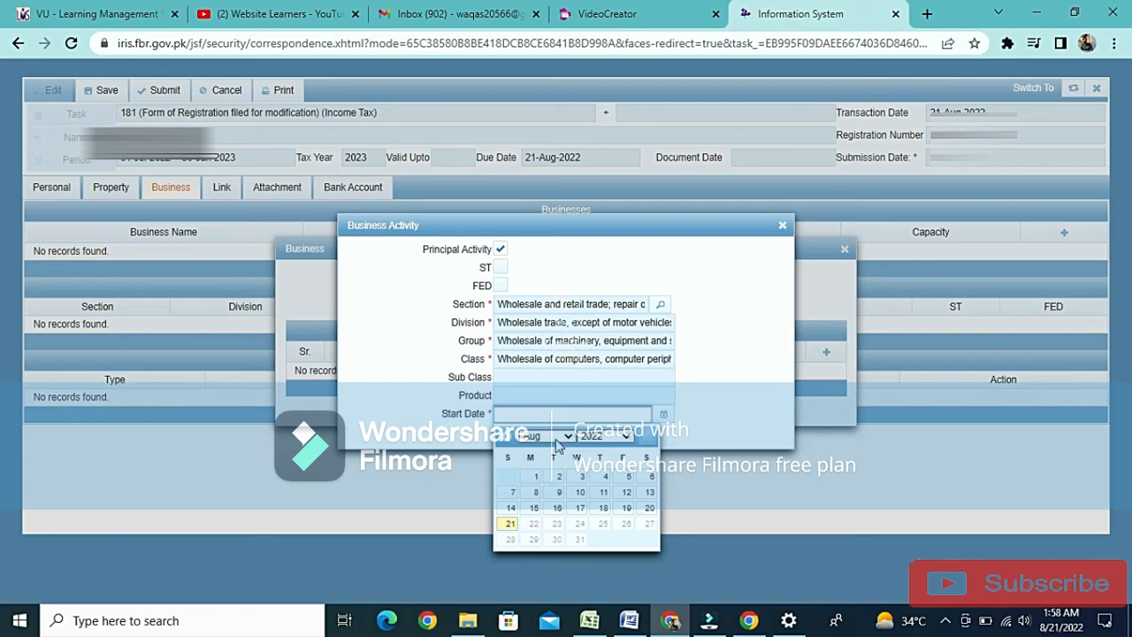
pyautogui.click(580, 491)
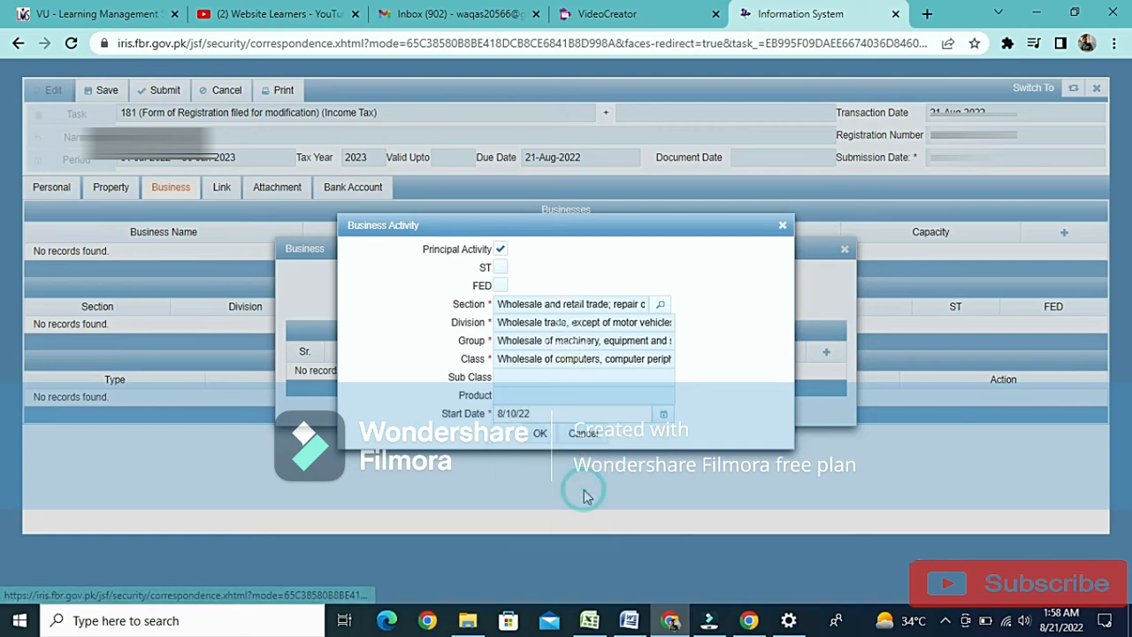
pyautogui.click(539, 434)
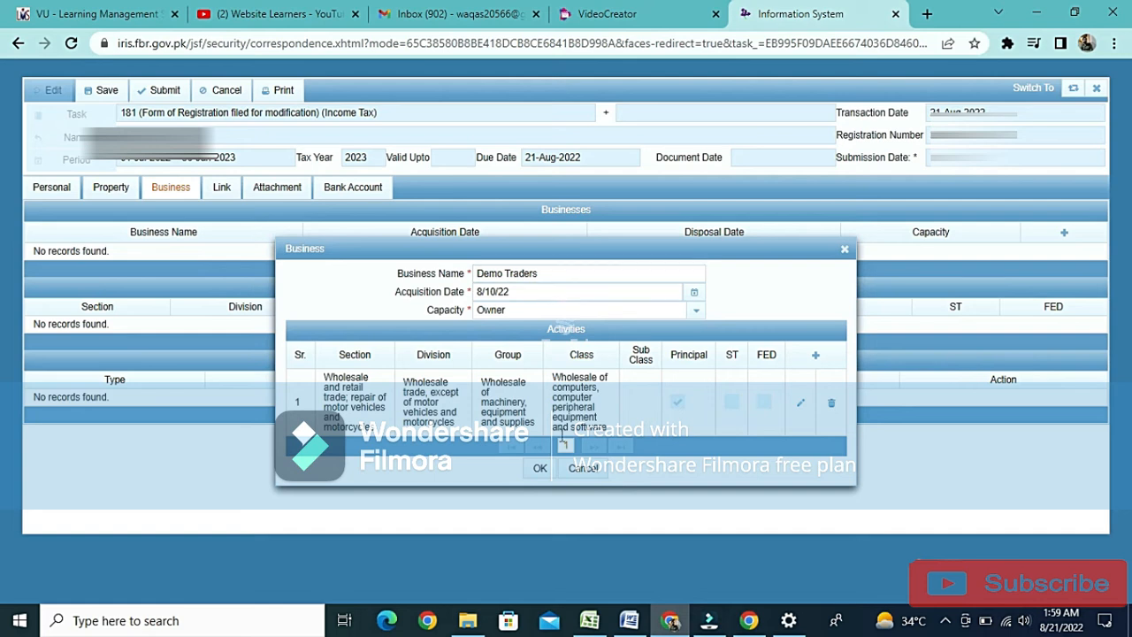
pyautogui.click(539, 469)
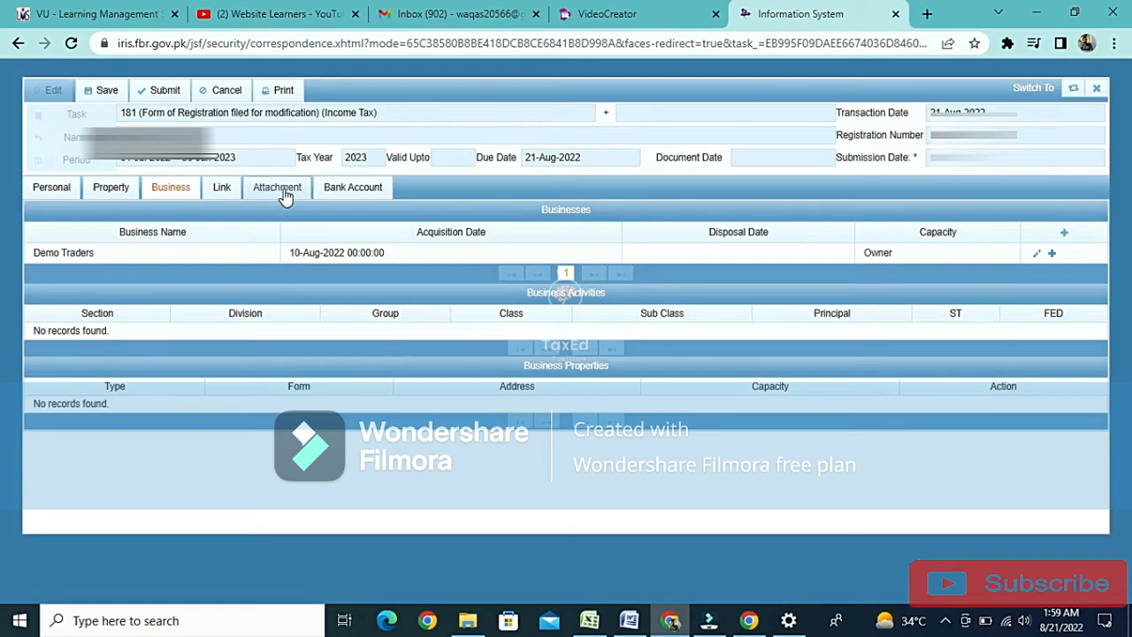
# Start adding a file for the "Evidence with 181" attachment and browse to the Desktop folder.
pyautogui.click(222, 186)
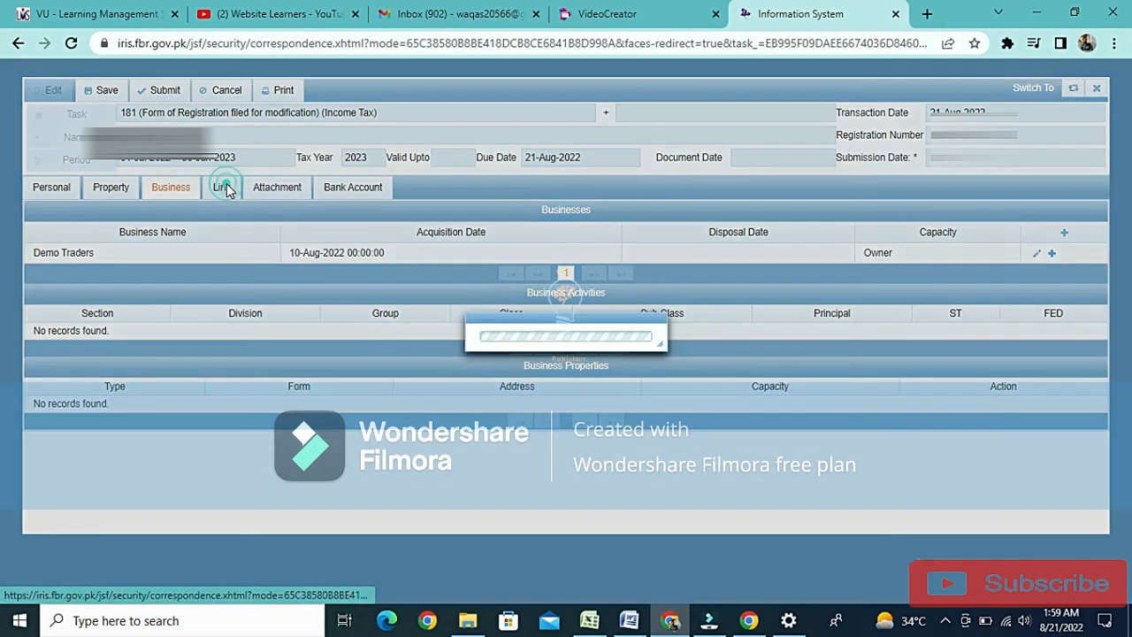
pyautogui.click(277, 193)
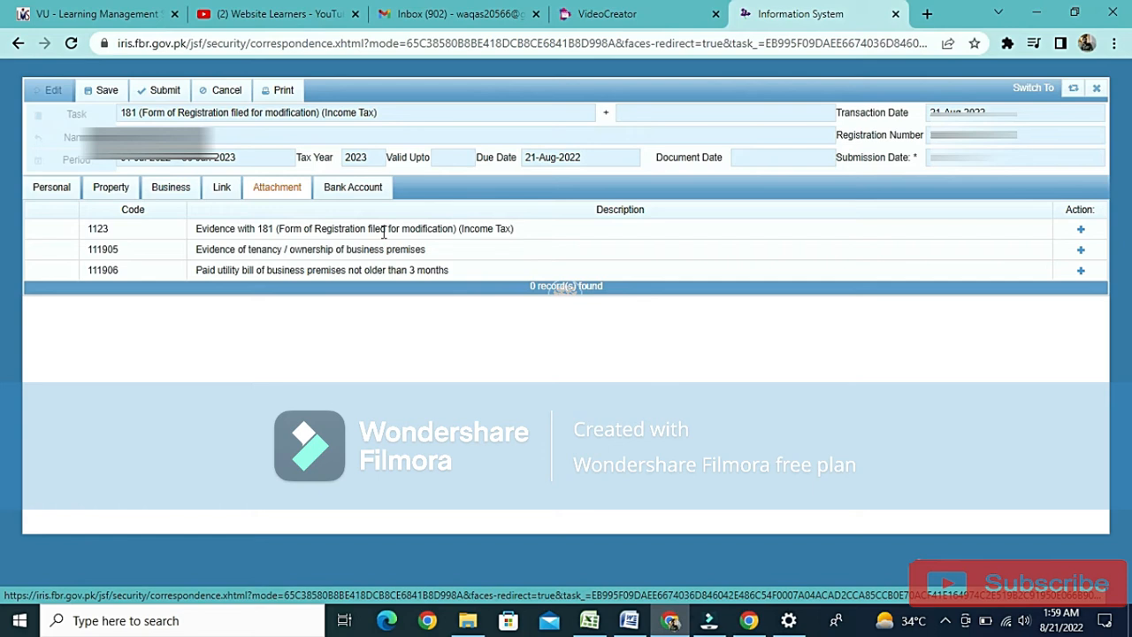
pyautogui.click(1080, 231)
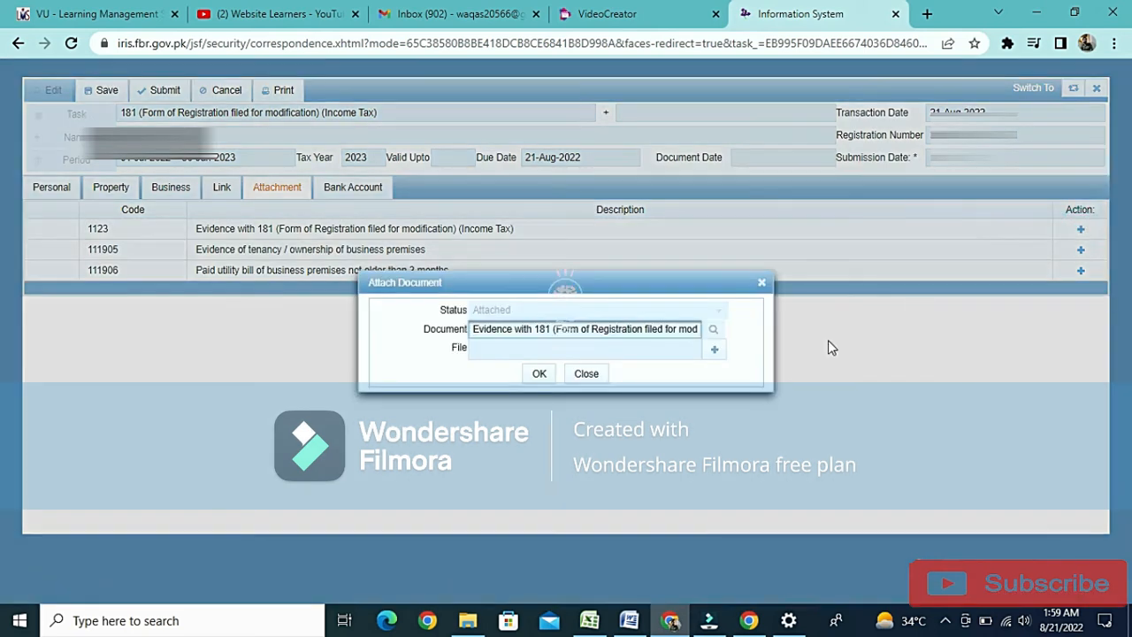
pyautogui.click(716, 350)
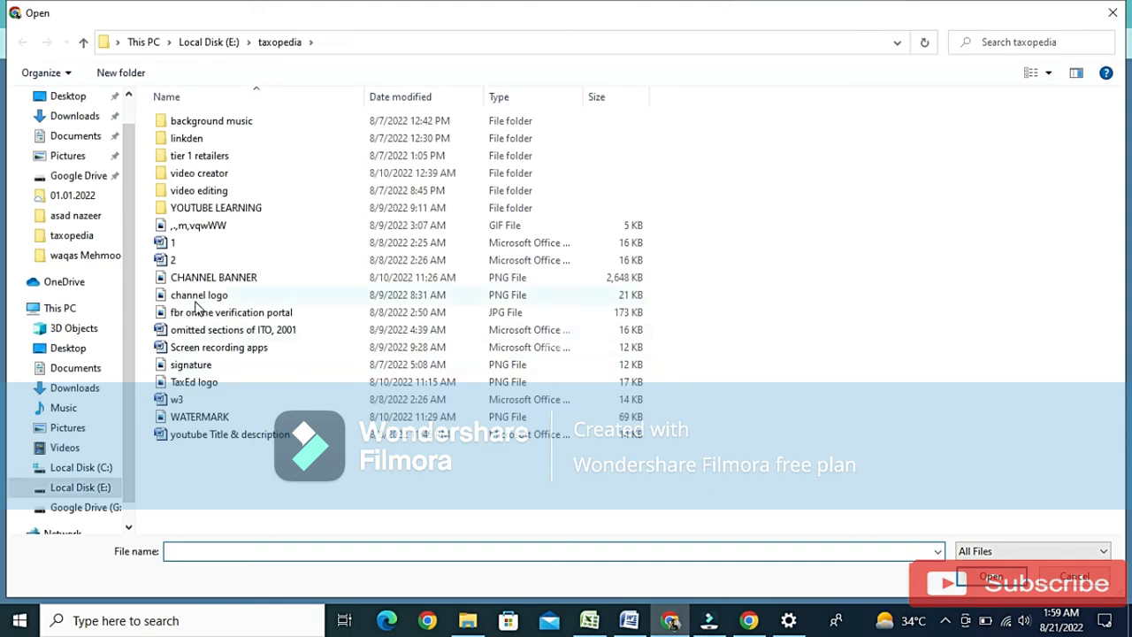
pyautogui.click(77, 97)
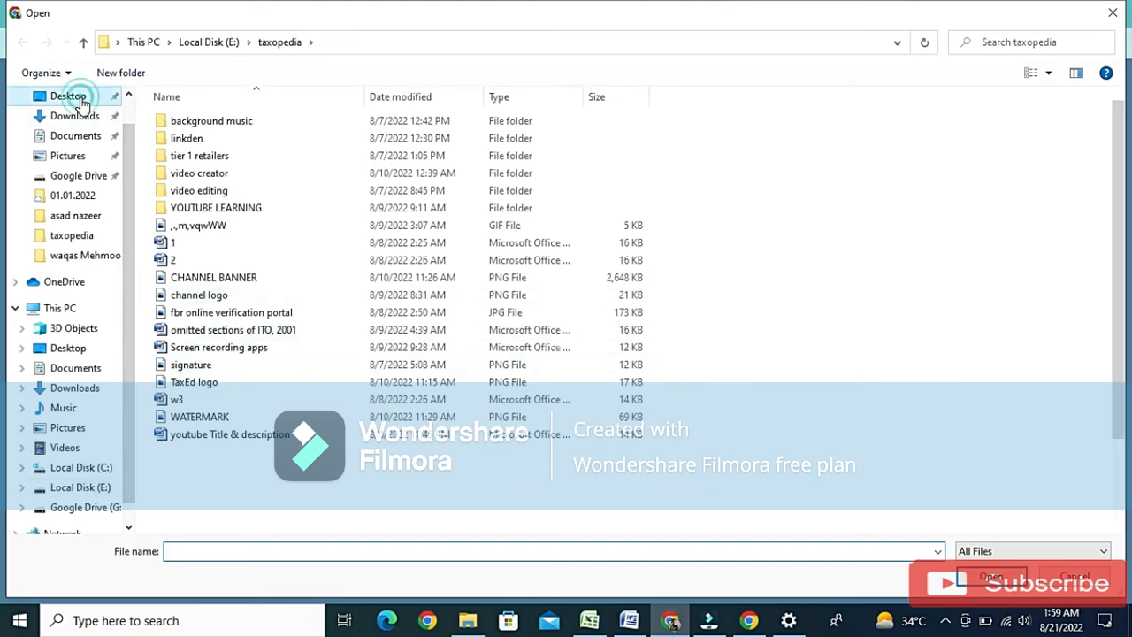
pyautogui.click(745, 334)
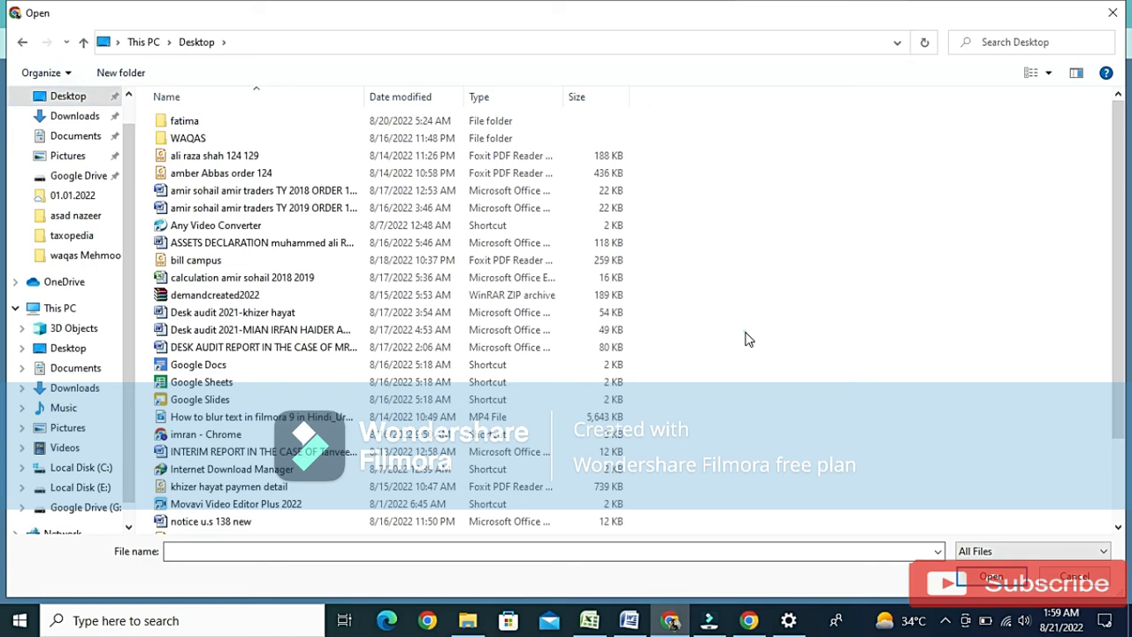
# Pick the bill campus file from the Desktop and confirm it as the attachment for code 1123.
pyautogui.press('w')
pyautogui.press('Down')
pyautogui.press('Down')
pyautogui.press('Down')
pyautogui.press('Down')
pyautogui.press('Down')
pyautogui.press('Down')
pyautogui.press('Down')
pyautogui.press('Down')
pyautogui.press('Down')
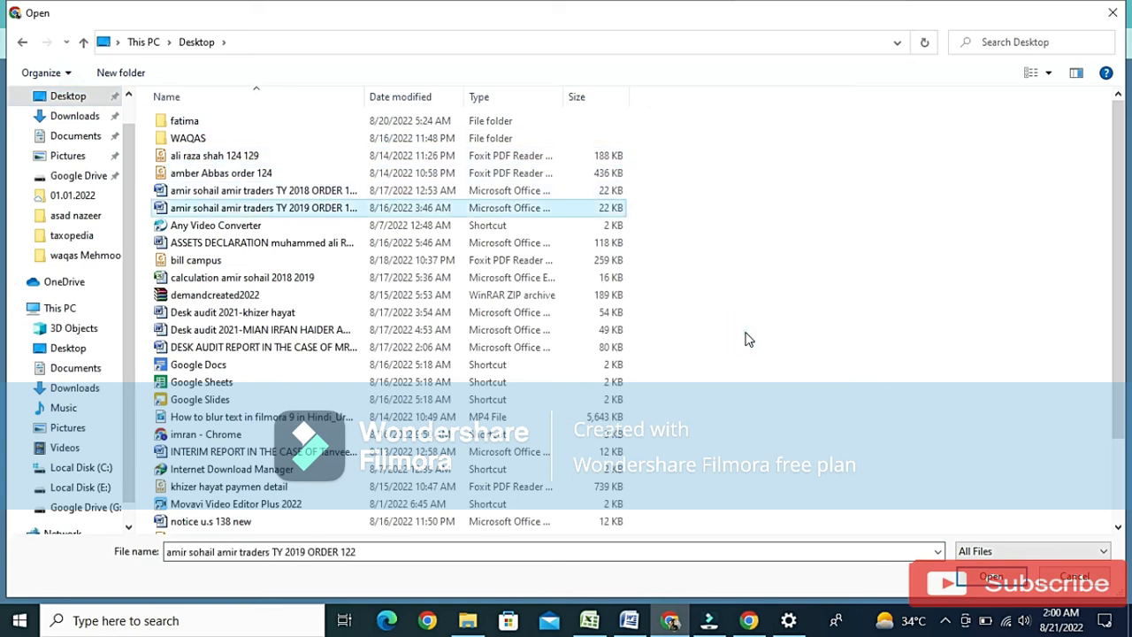
pyautogui.press('Down')
pyautogui.press('Down')
pyautogui.press('Down')
pyautogui.press('Down')
pyautogui.press('Down')
pyautogui.press('Down')
pyautogui.press('Down')
pyautogui.press('Down')
pyautogui.press('Down')
pyautogui.press('Down')
pyautogui.press('Down')
pyautogui.press('Down')
pyautogui.press('Down')
pyautogui.press('Down')
pyautogui.press('Down')
pyautogui.press('Down')
pyautogui.press('Down')
pyautogui.press('Down')
pyautogui.press('Down')
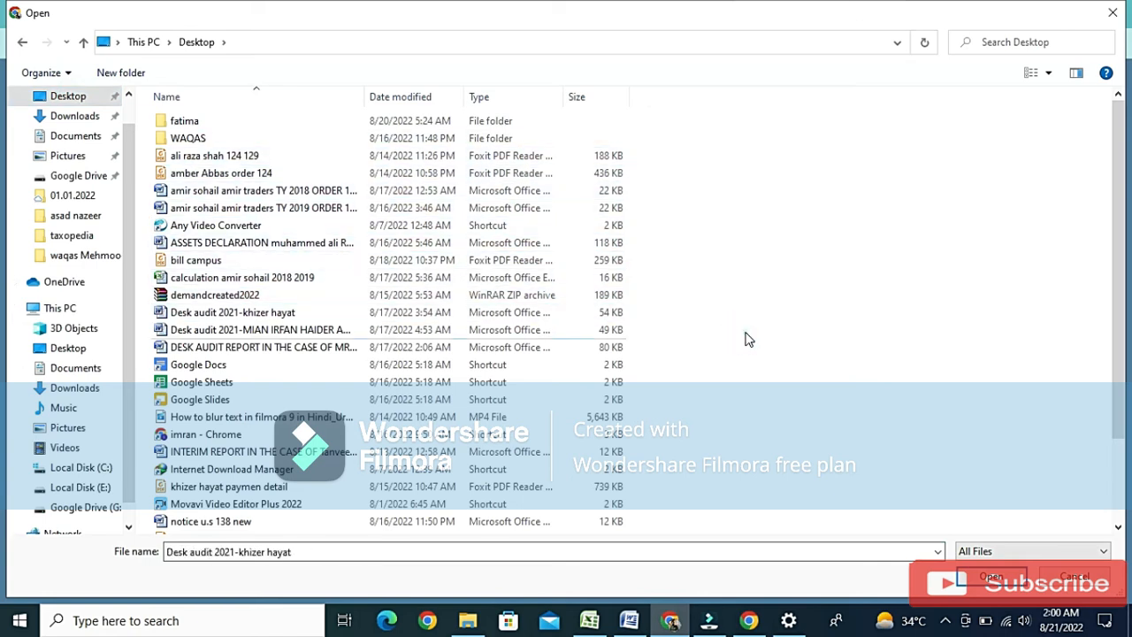
pyautogui.press('Up')
pyautogui.press('Up')
pyautogui.press('Up')
pyautogui.press('Up')
pyautogui.press('Up')
pyautogui.press('Up')
pyautogui.press('Up')
pyautogui.press('Up')
pyautogui.press('Up')
pyautogui.press('Up')
pyautogui.press('Up')
pyautogui.press('Up')
pyautogui.press('Up')
pyautogui.press('Up')
pyautogui.press('Up')
pyautogui.press('Up')
pyautogui.press('Up')
pyautogui.press('Up')
pyautogui.press('Up')
pyautogui.press('Up')
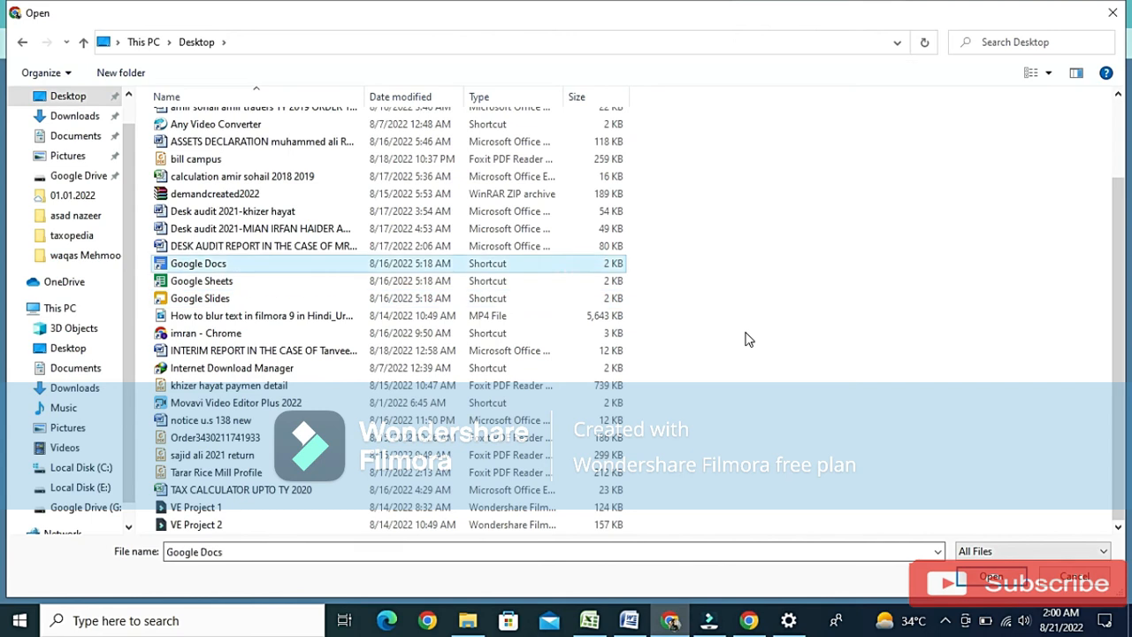
pyautogui.press('Up')
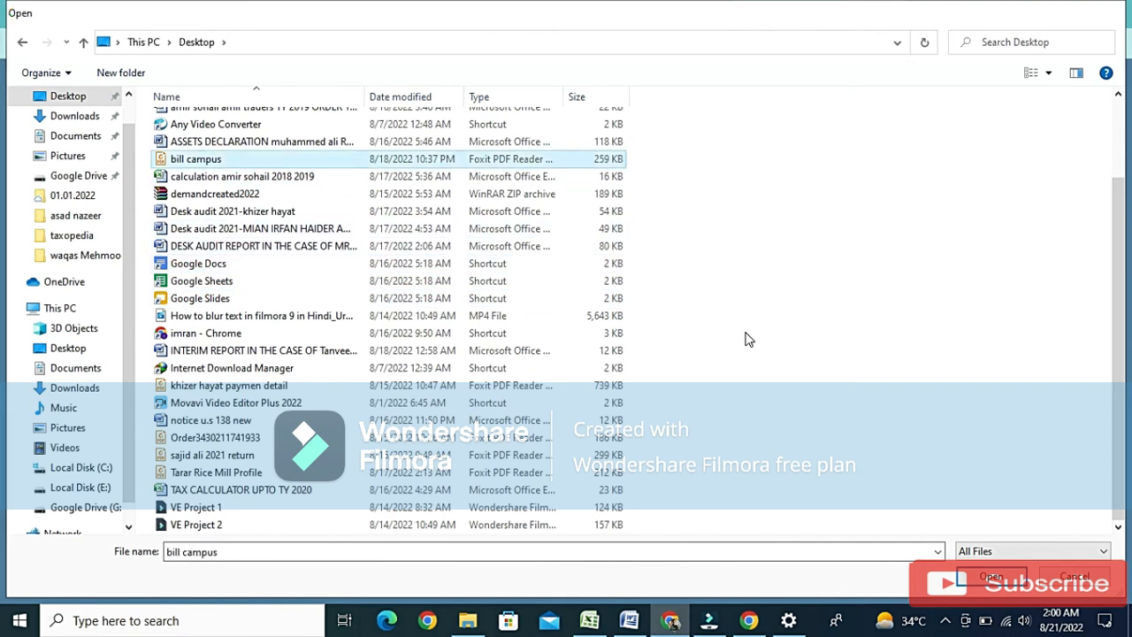
pyautogui.press('Return')
pyautogui.click(537, 376)
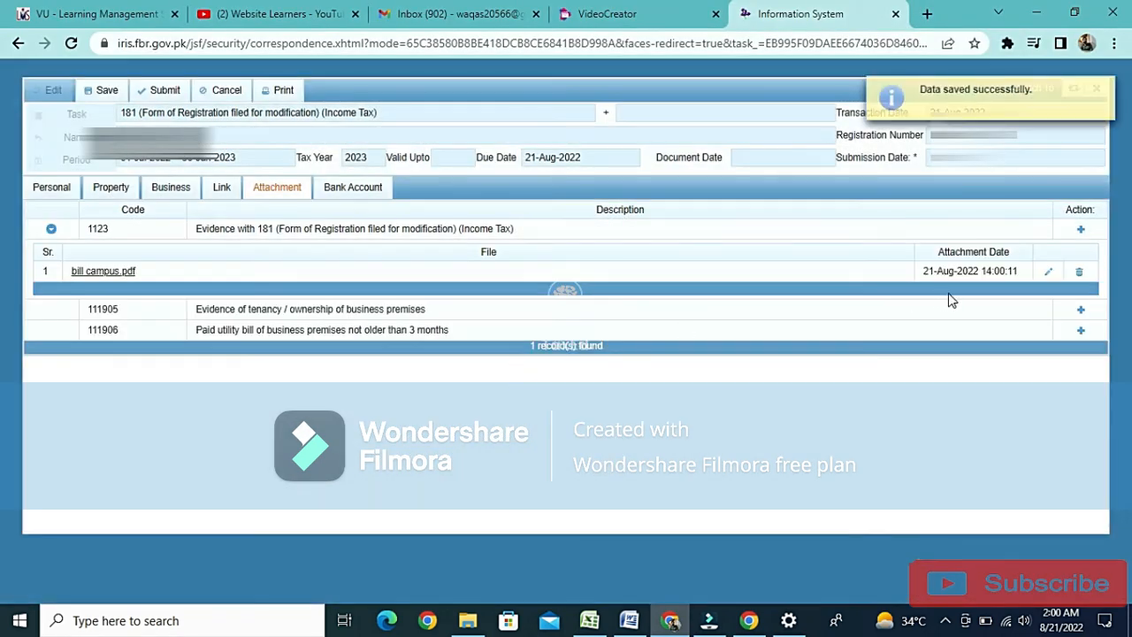
# Attach the bill campus file as the evidence of tenancy / ownership of business premises.
pyautogui.click(1081, 310)
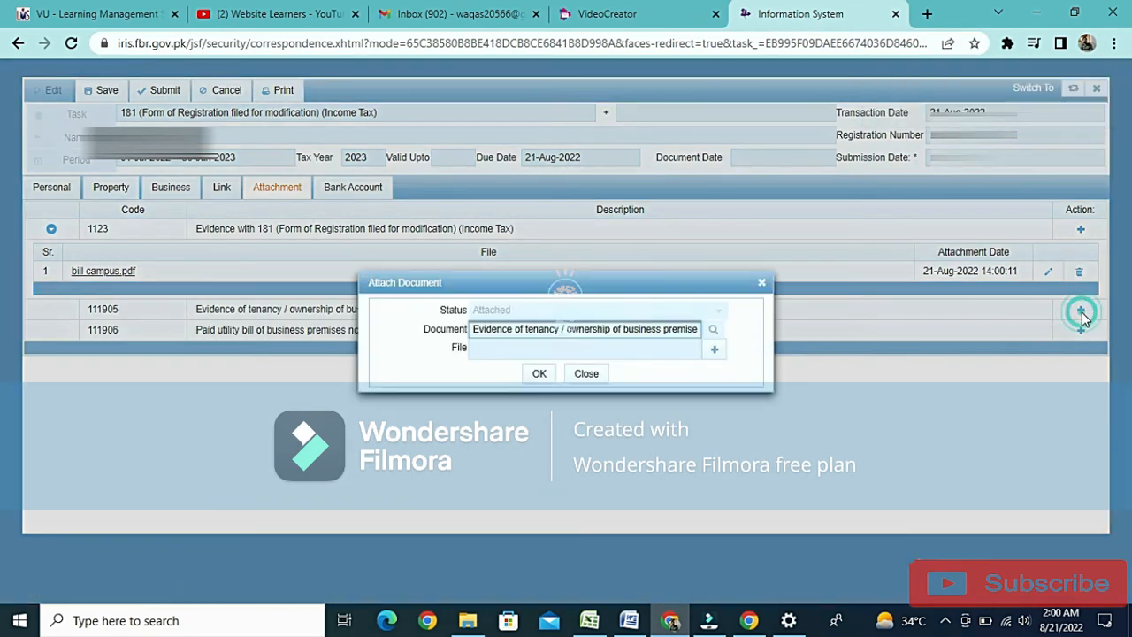
pyautogui.click(716, 352)
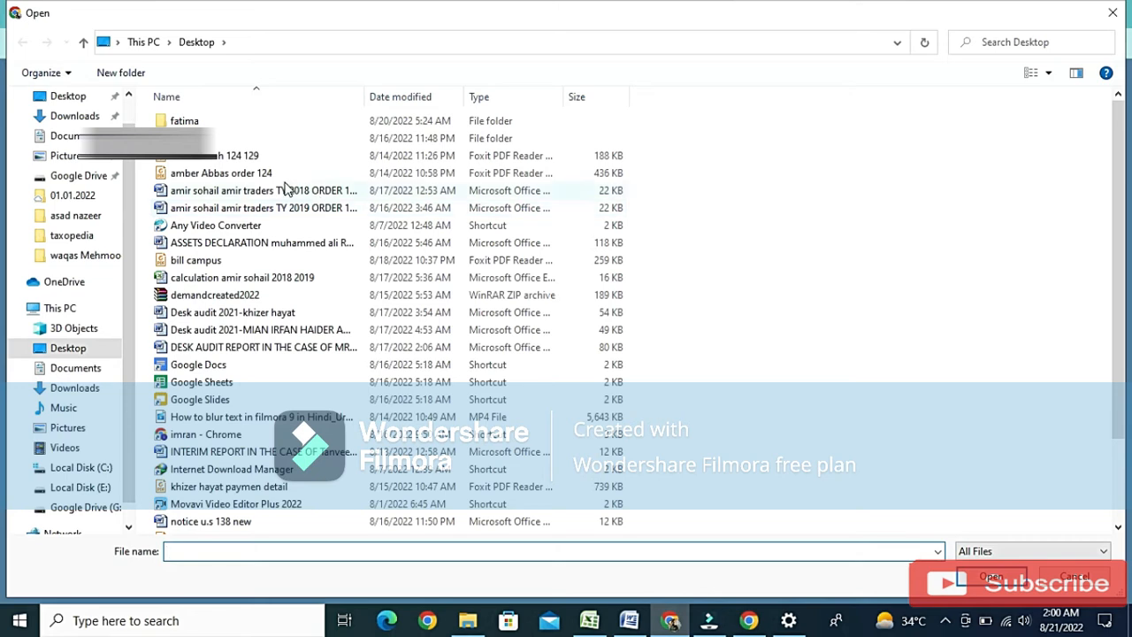
pyautogui.click(210, 262)
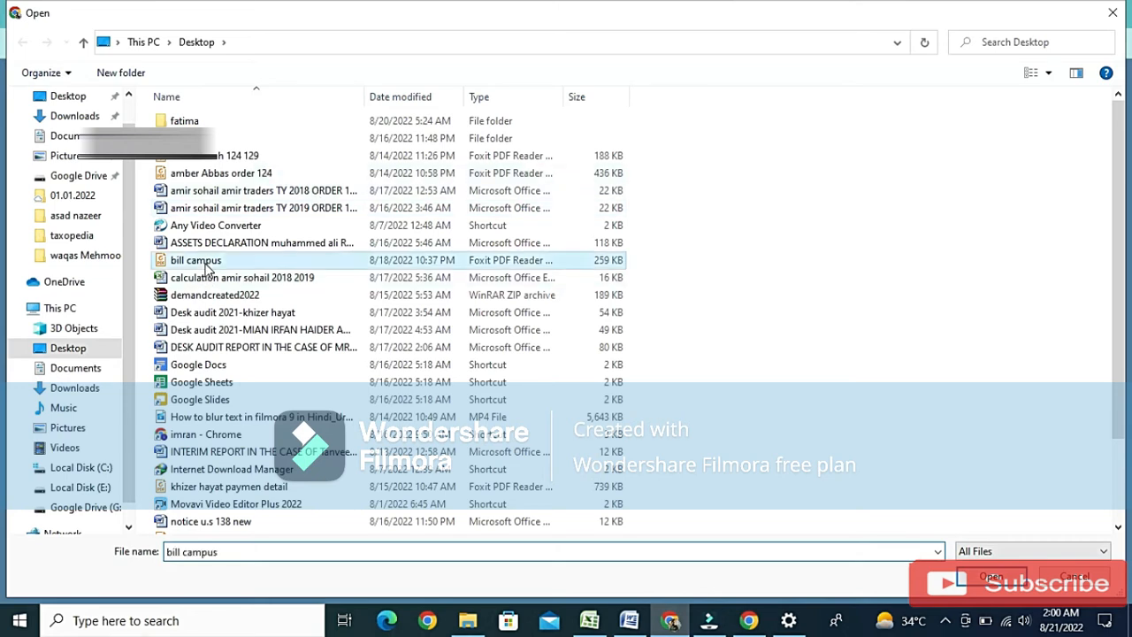
pyautogui.click(990, 577)
pyautogui.click(547, 378)
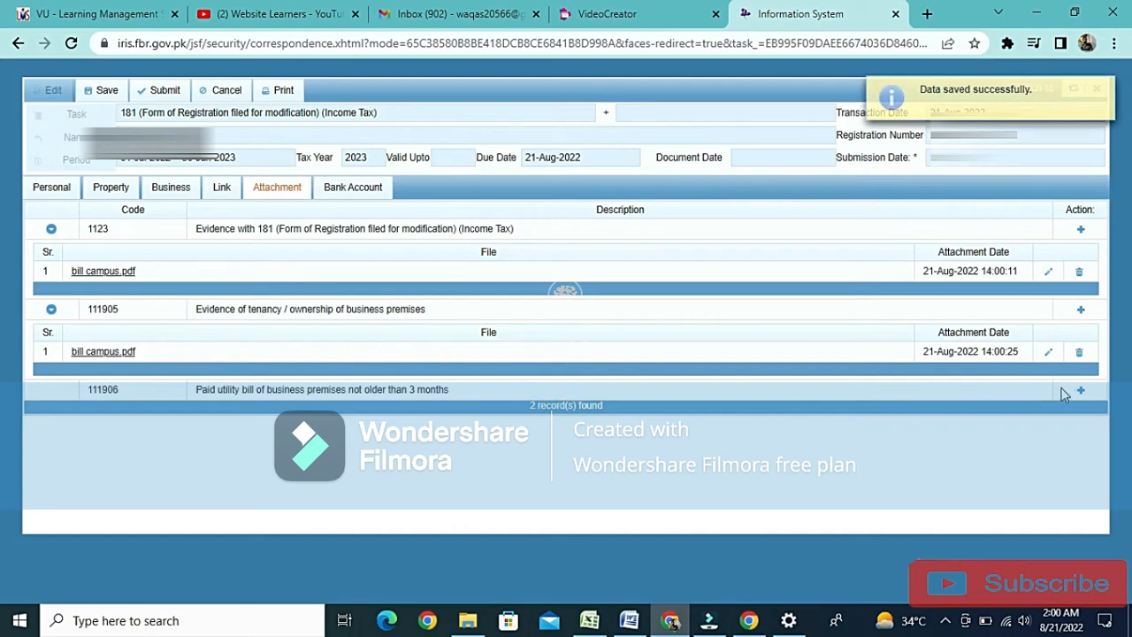
# Attach the bill campus file as the paid utility bill of business premises not older than 3 months.
pyautogui.click(1079, 389)
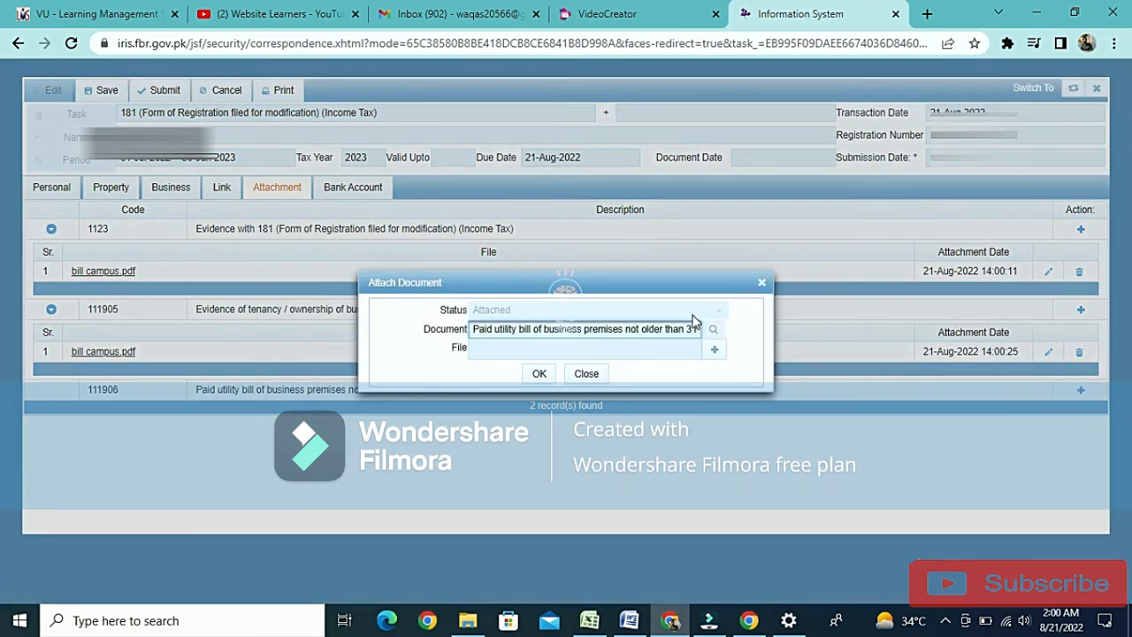
pyautogui.click(716, 353)
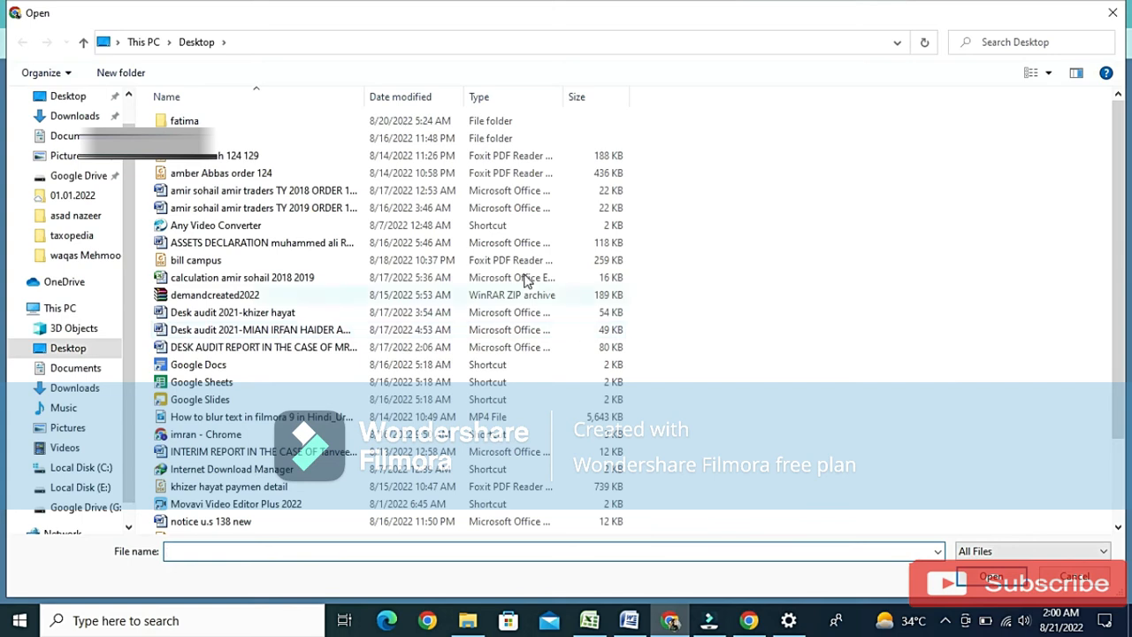
pyautogui.click(241, 262)
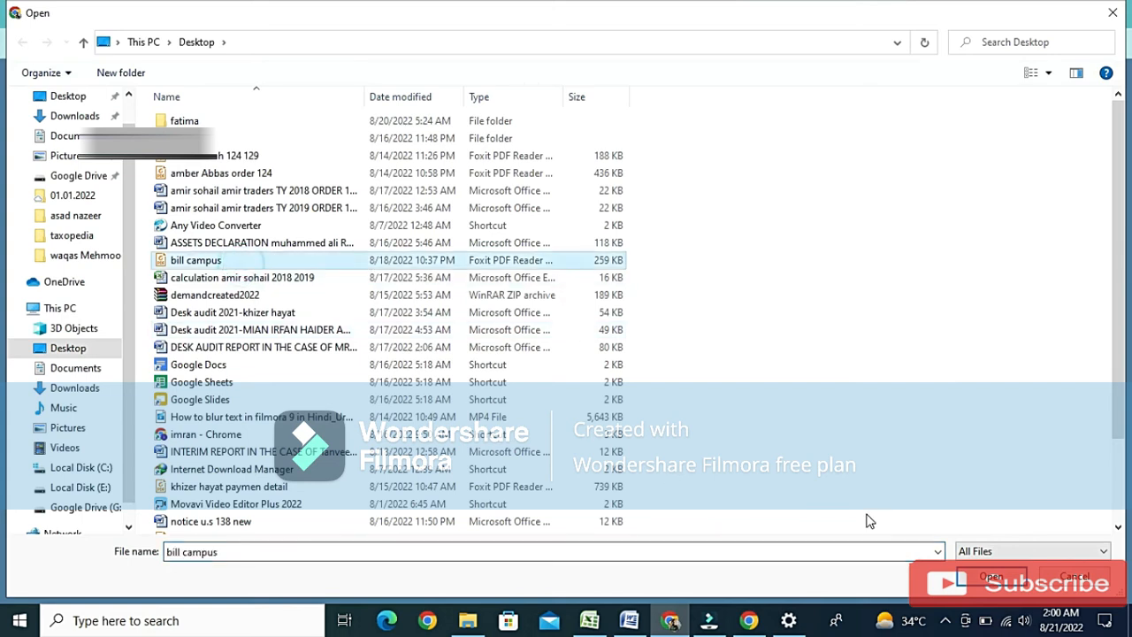
pyautogui.click(992, 580)
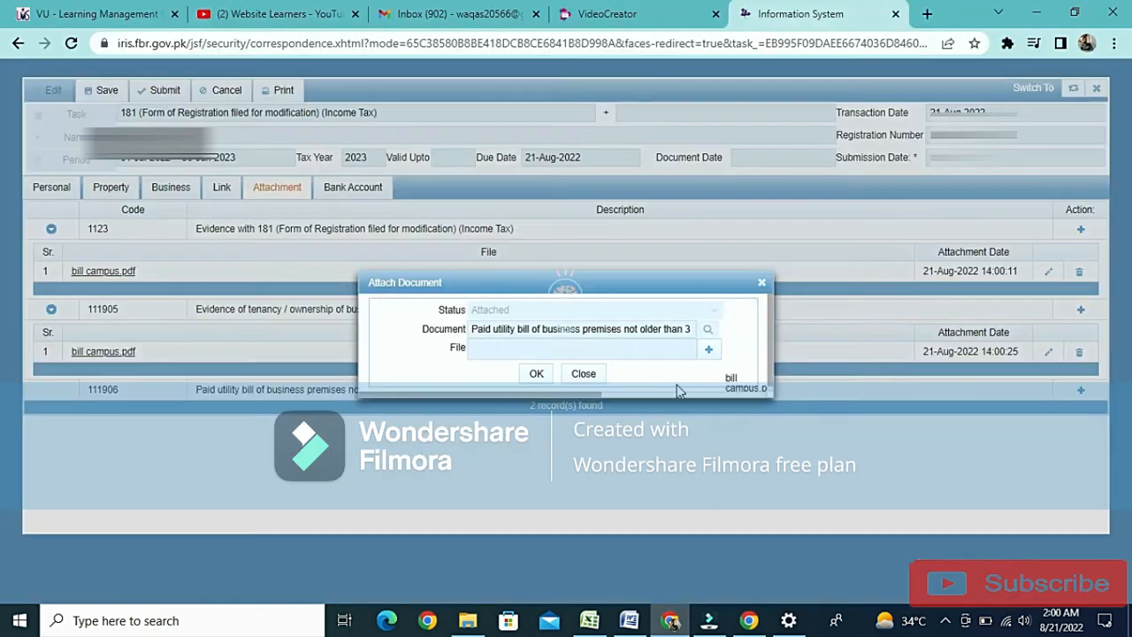
pyautogui.click(540, 373)
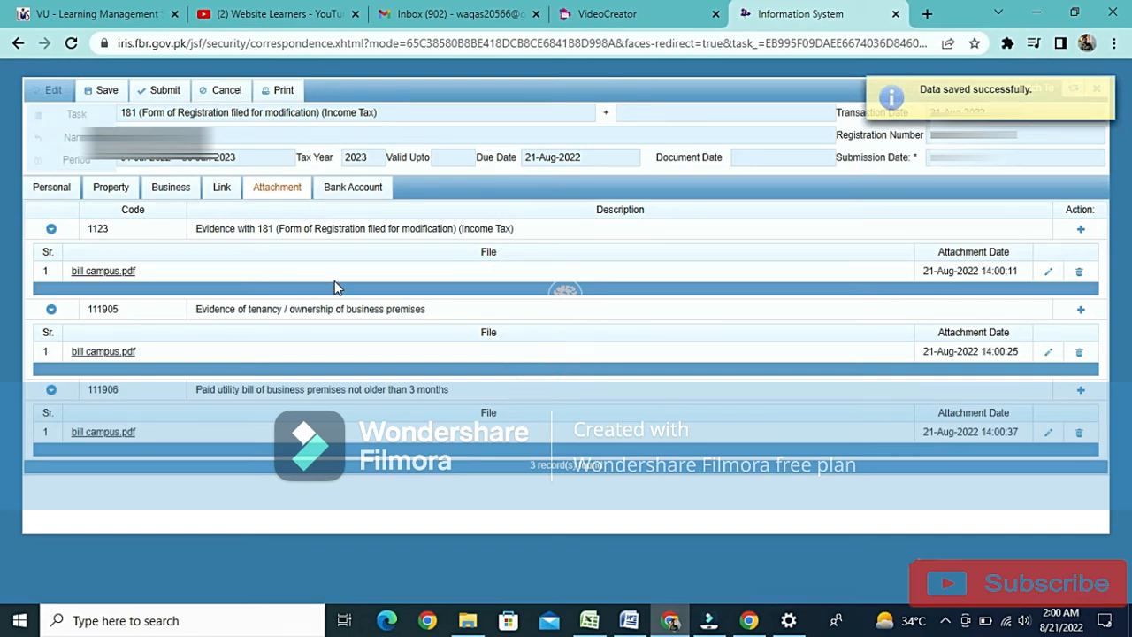
# Link the second listed property to the Demo Traders business.
pyautogui.click(171, 191)
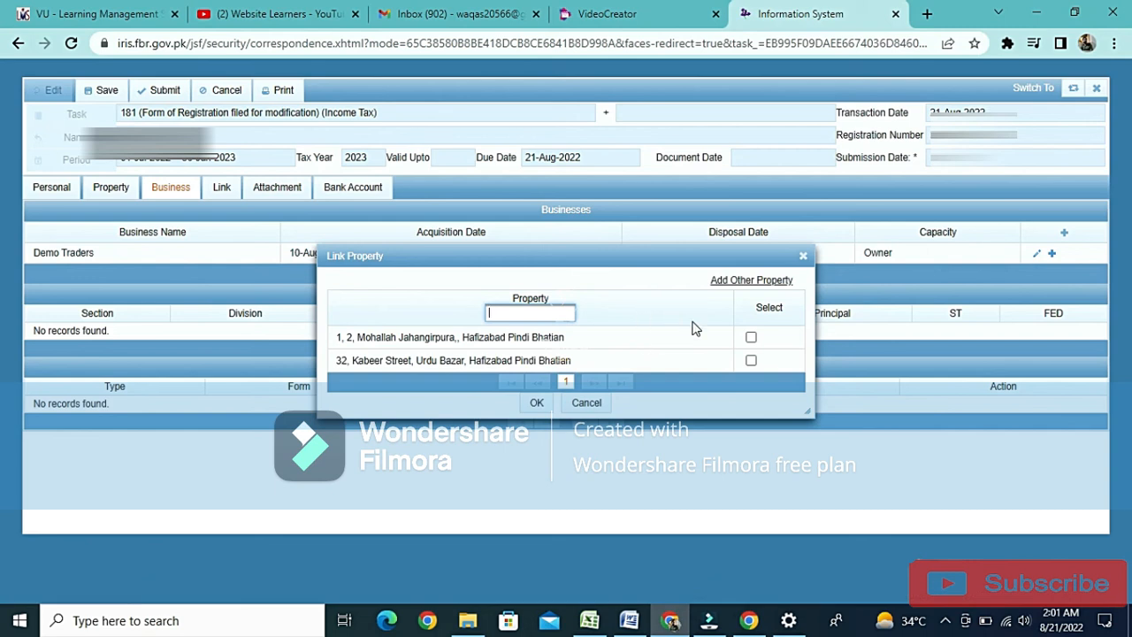
pyautogui.click(751, 361)
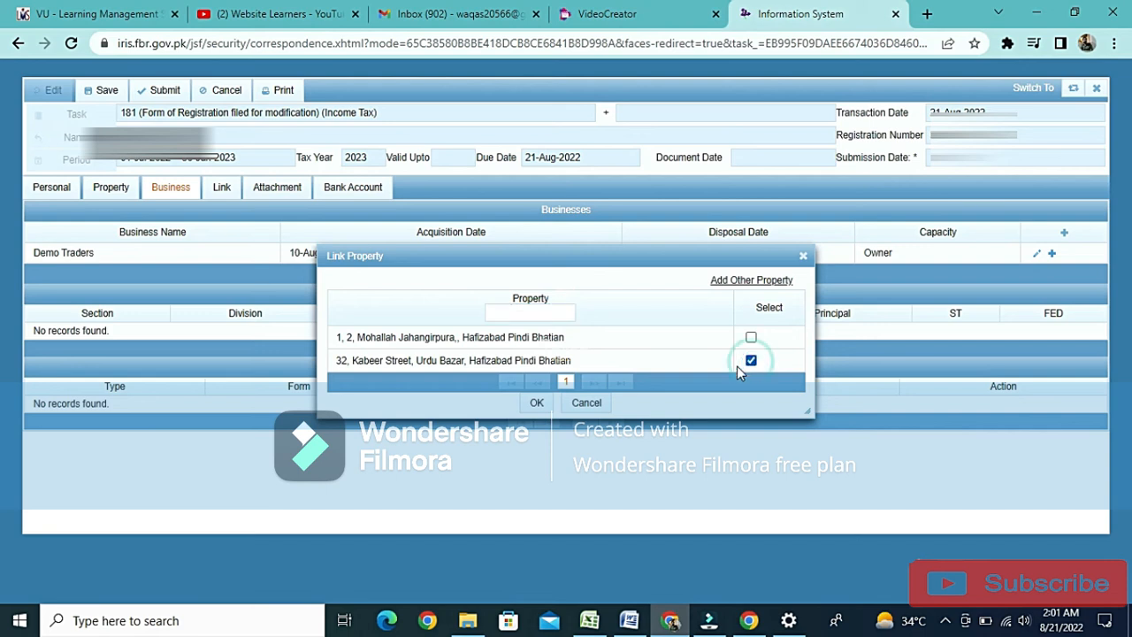
pyautogui.click(536, 403)
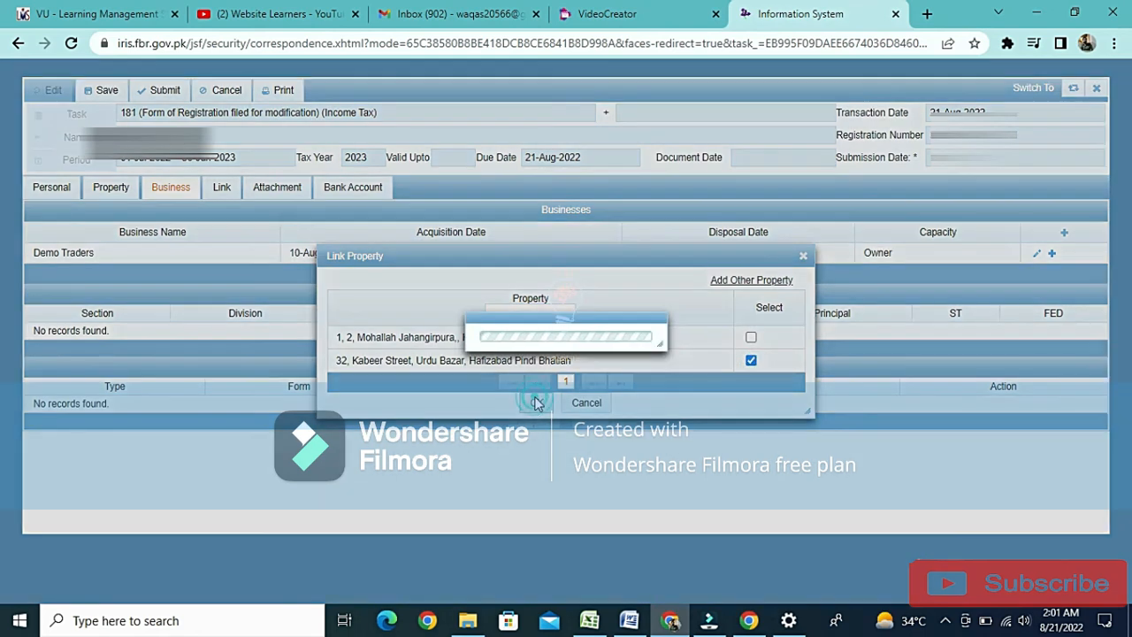